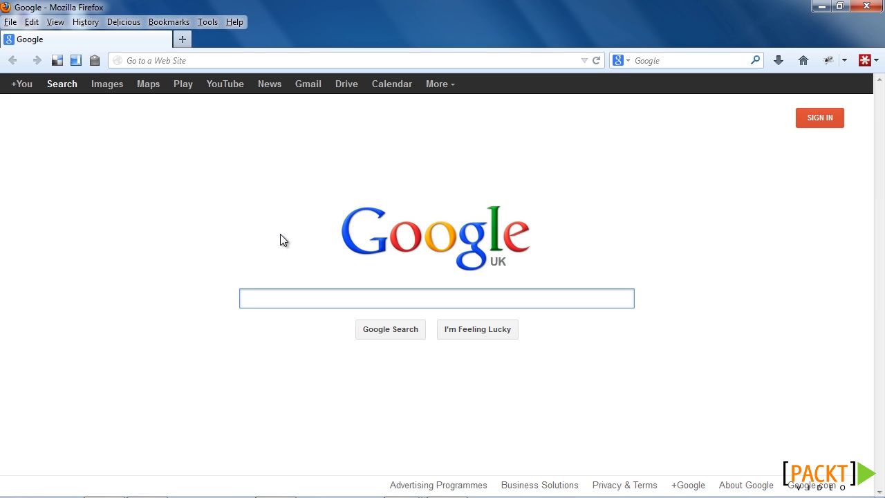
Step: Search Google for 'QR code generator' and open the qrcode.kaywa.com result
text(QR code generator)
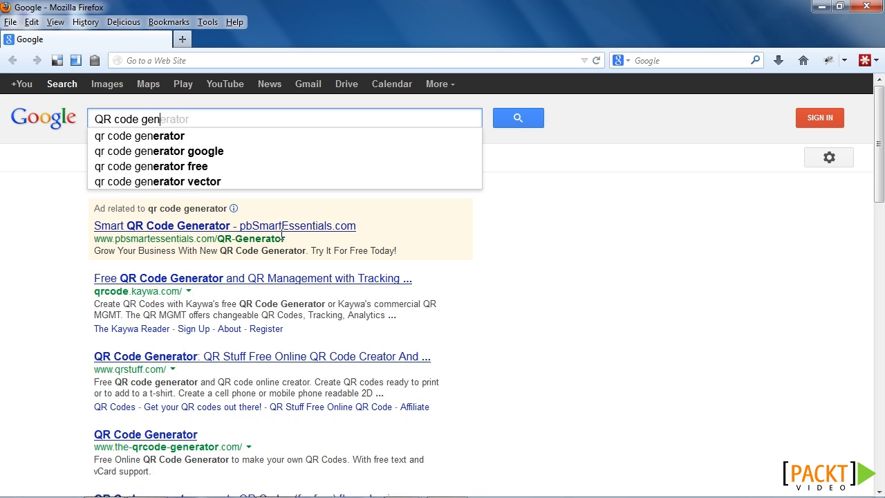
key(Return)
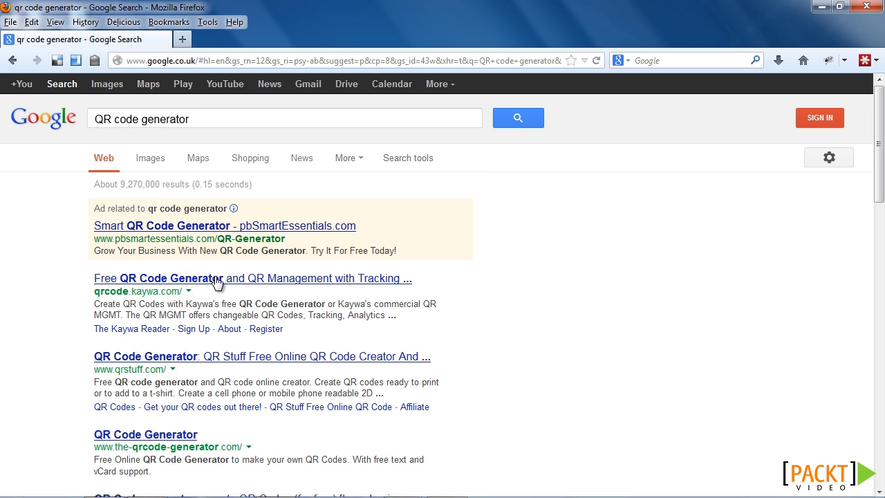
click(196, 279)
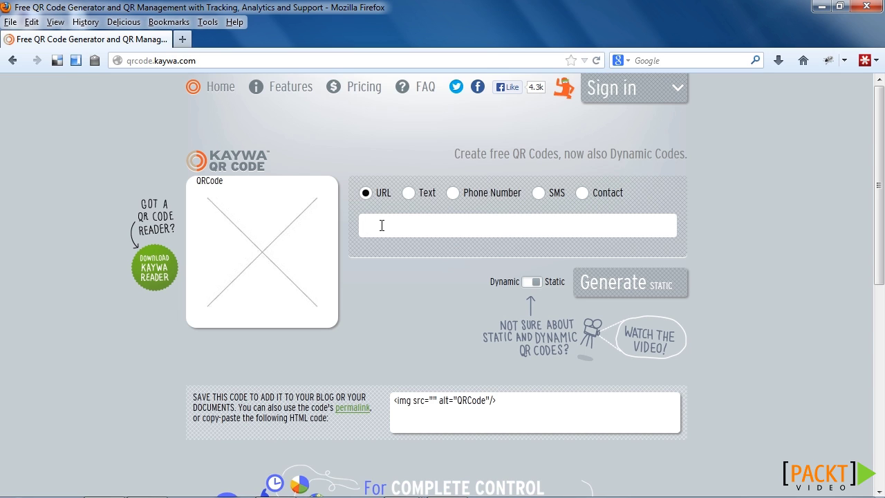
Step: Generate a QR code in Kaywa from the pasted blog web address
text(http://www.graemeboxwell.co.uk)
click(420, 268)
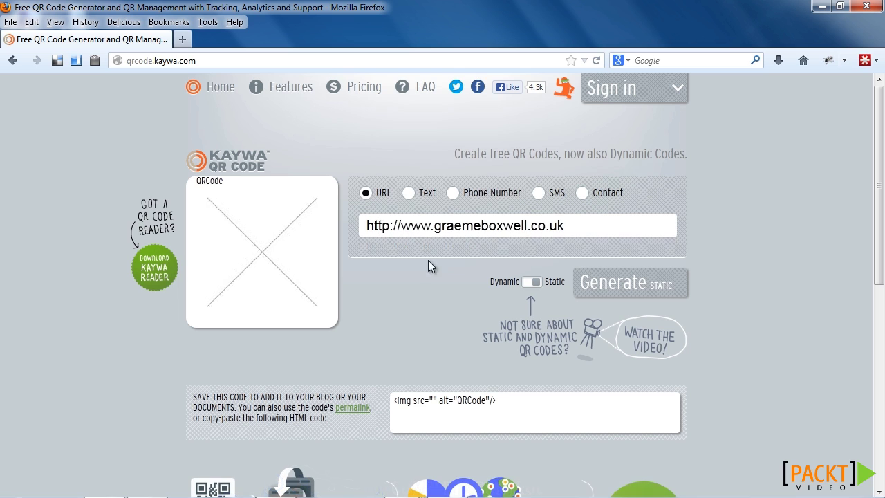
click(647, 285)
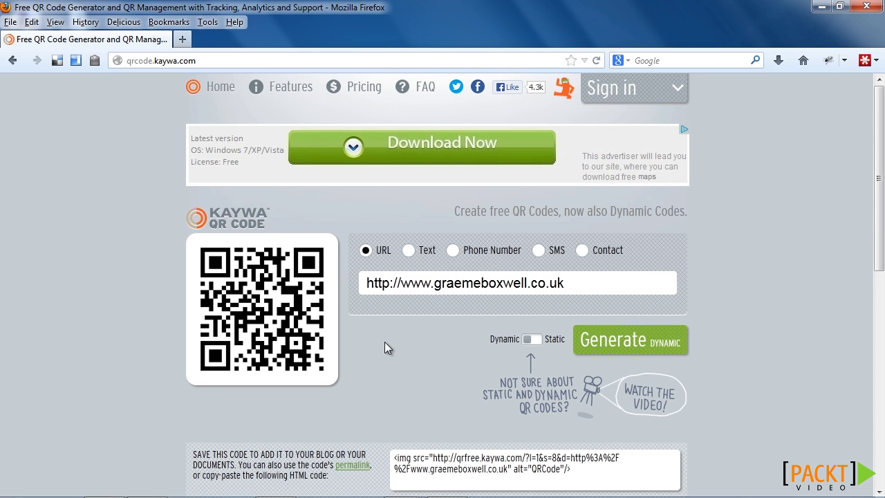
Step: Save the QR code image to the computer and return to the Moodle course tab
scroll(385, 342, down, 2)
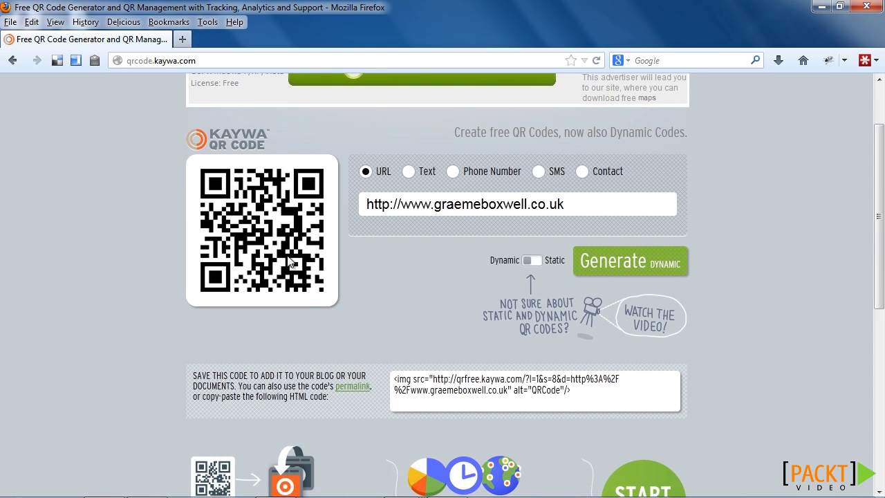
right_click(281, 249)
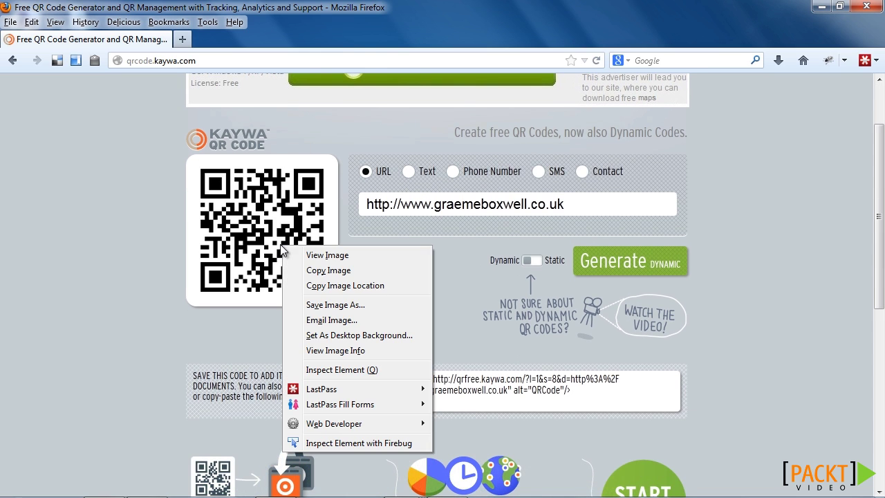
click(315, 306)
click(563, 346)
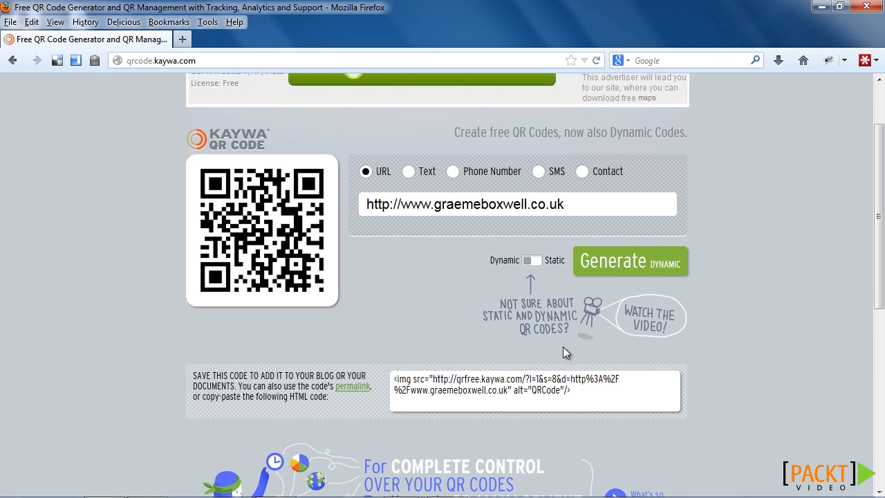
click(560, 390)
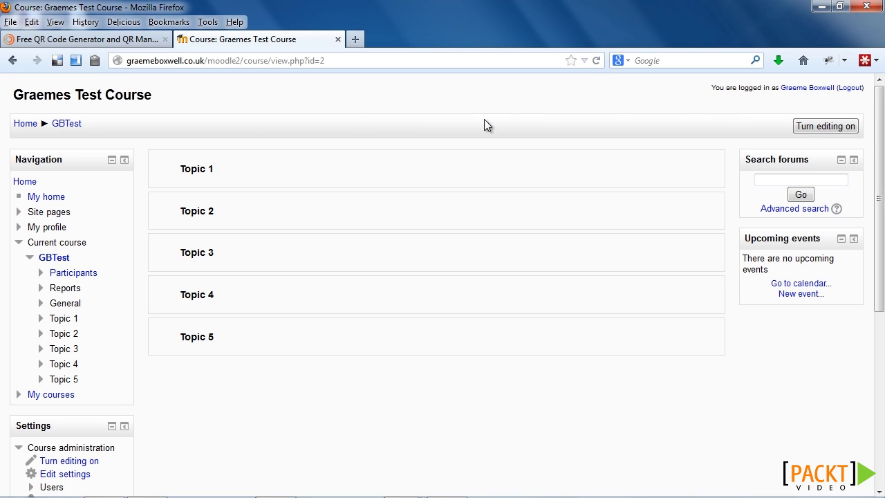
Step: Turn on course editing, add an HTML block from the Add a block list, and open its settings
click(803, 128)
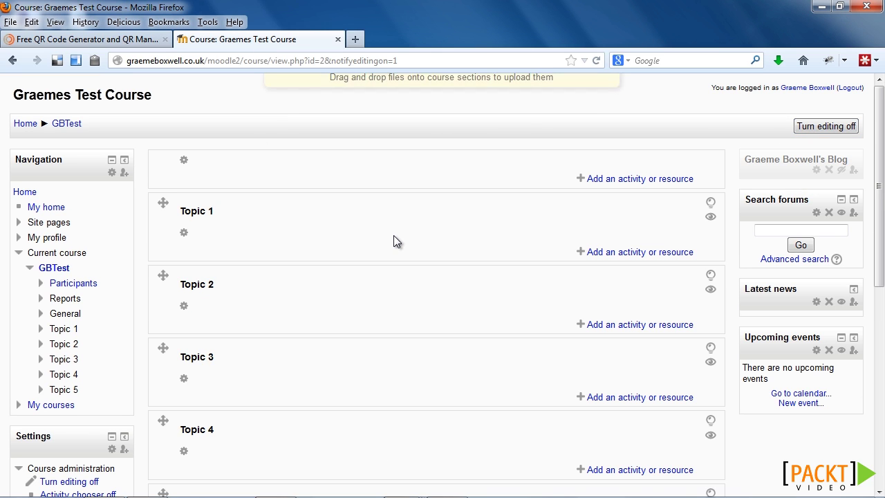
scroll(394, 235, down, 10)
click(128, 413)
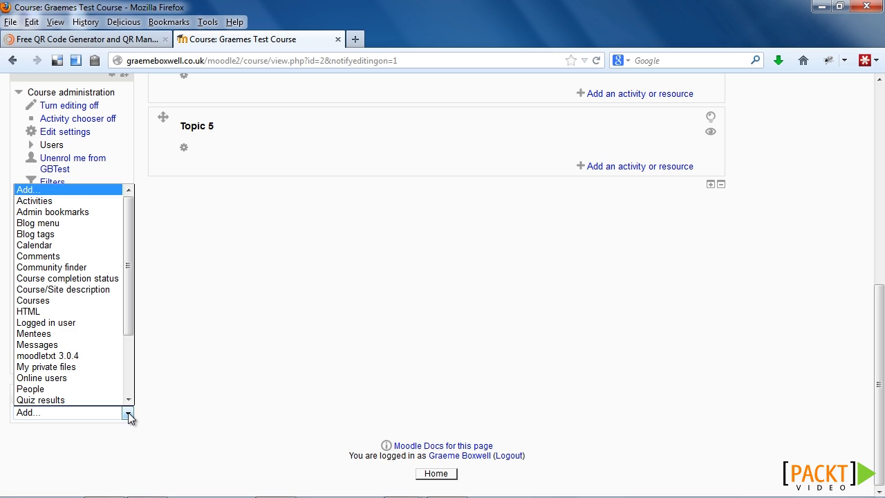
click(83, 311)
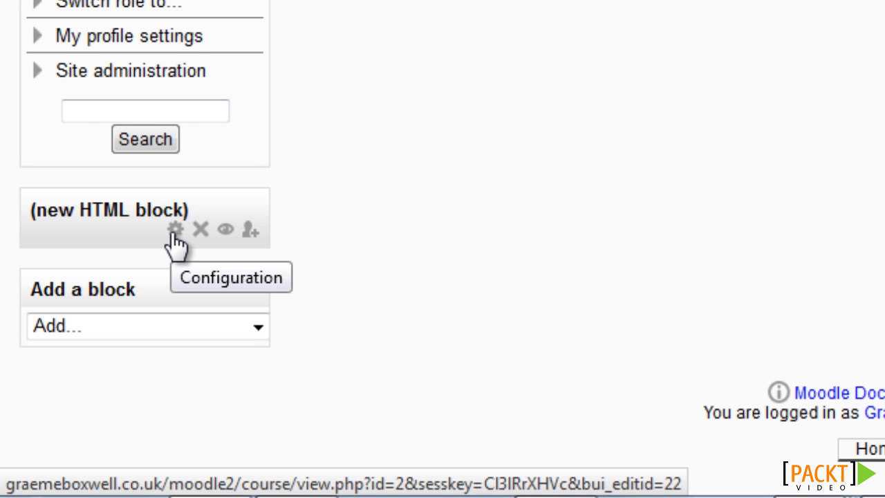
click(175, 230)
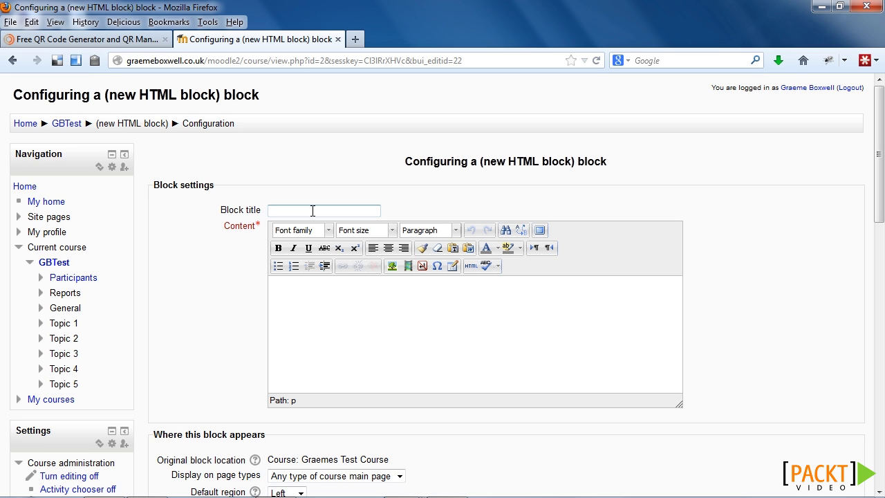
Step: Paste the blog QR code title into Block title, then start an image insert in Content
text(Graeme Boxwell's Blog QR Code)
click(348, 308)
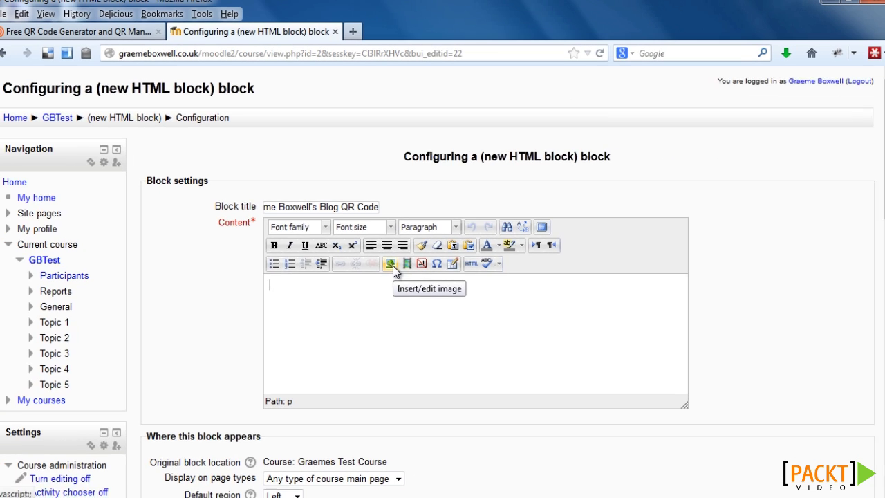
click(350, 199)
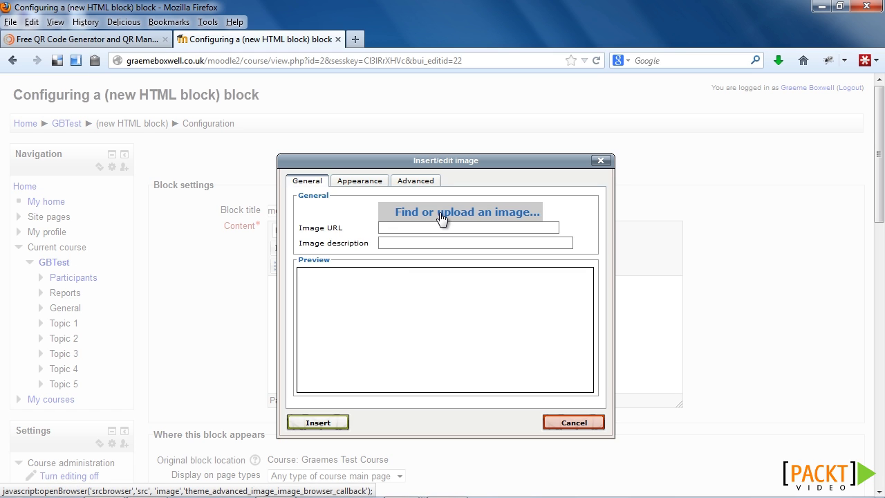
Step: Upload the saved QR code image, describe it as a QR code linking to the blog, and insert it
click(441, 218)
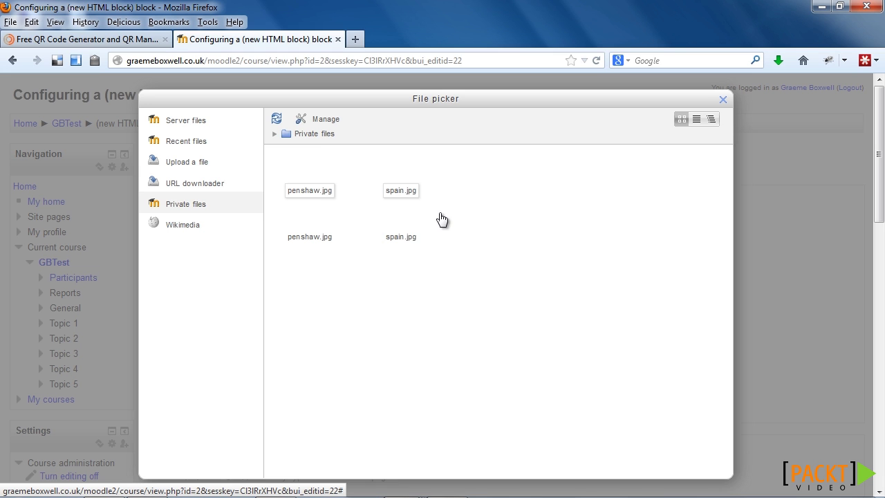
click(205, 166)
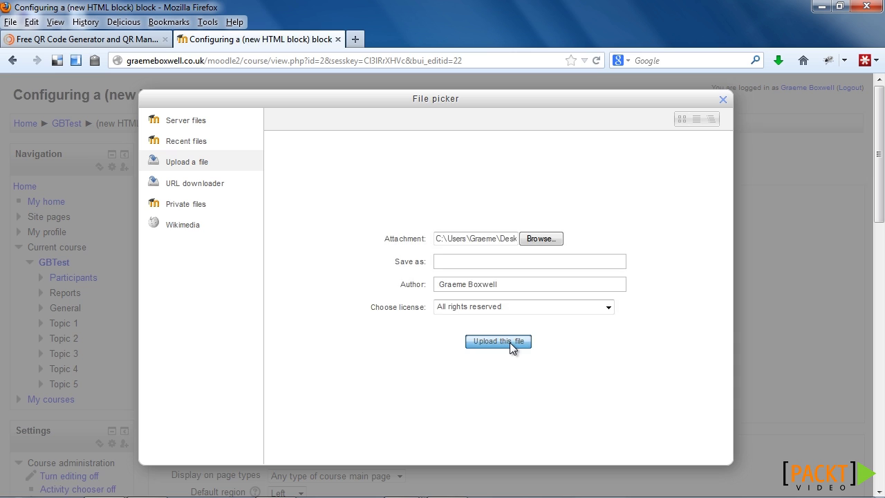
click(510, 342)
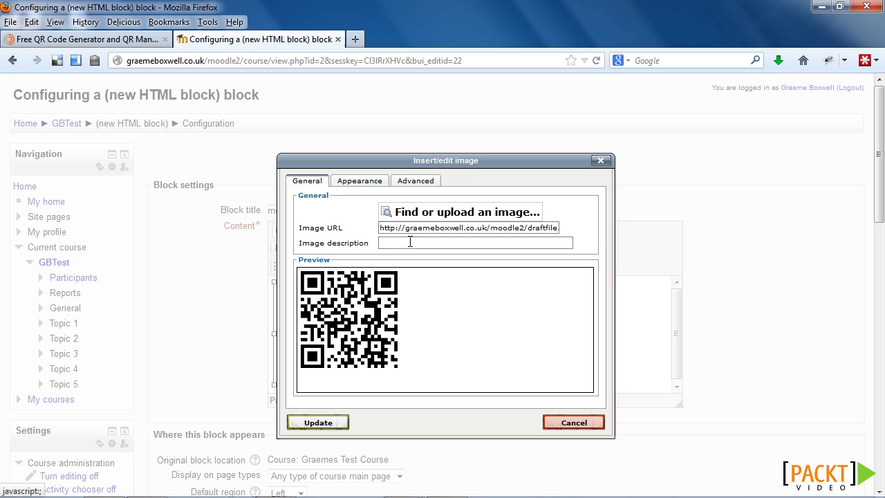
click(410, 242)
text(QR code to link to graeme boxwell's blog)
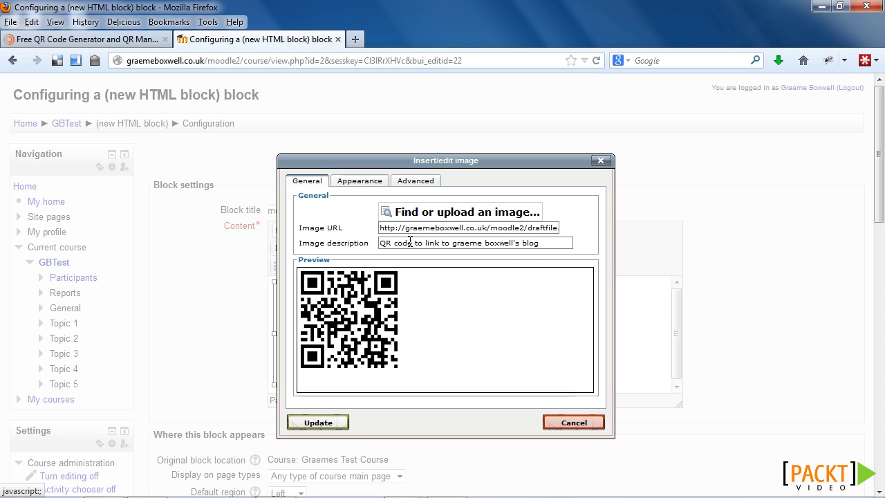
click(325, 423)
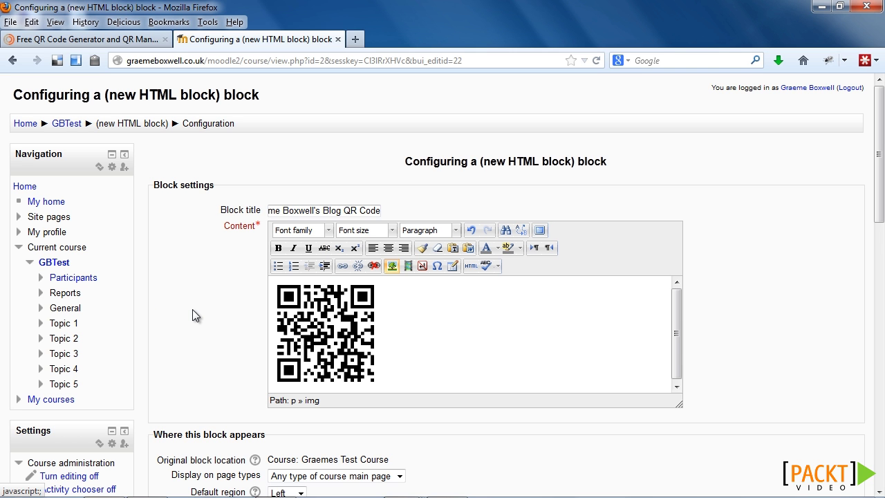
Step: Set the block's Region to Right and Weight to -10, save, and turn editing off
scroll(192, 309, down, 5)
scroll(193, 315, down, 2)
scroll(193, 314, up, 1)
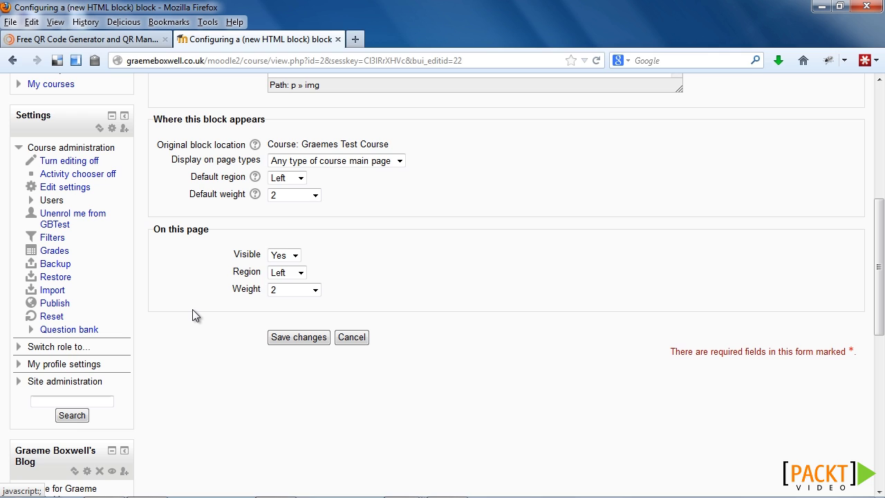
click(301, 273)
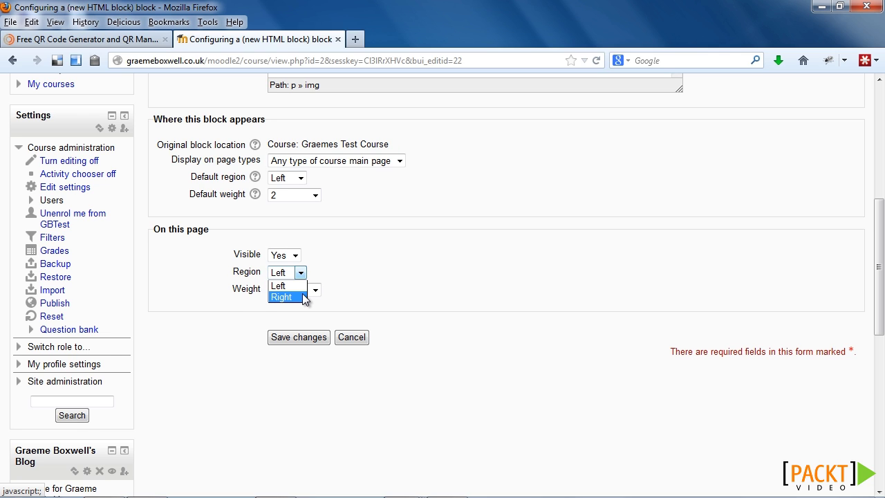
click(302, 297)
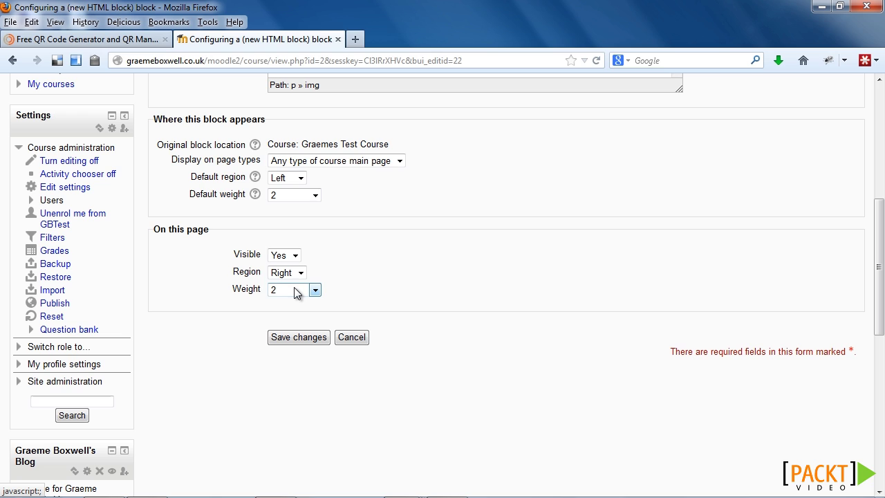
click(311, 292)
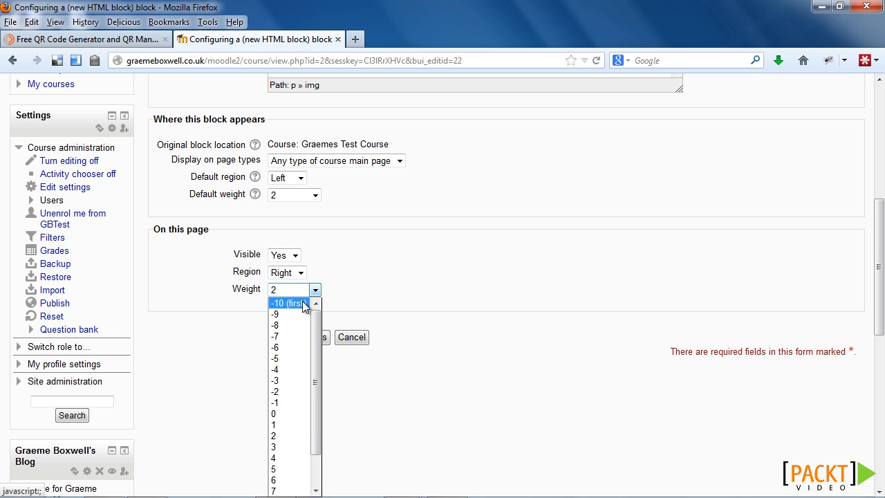
click(304, 306)
click(318, 339)
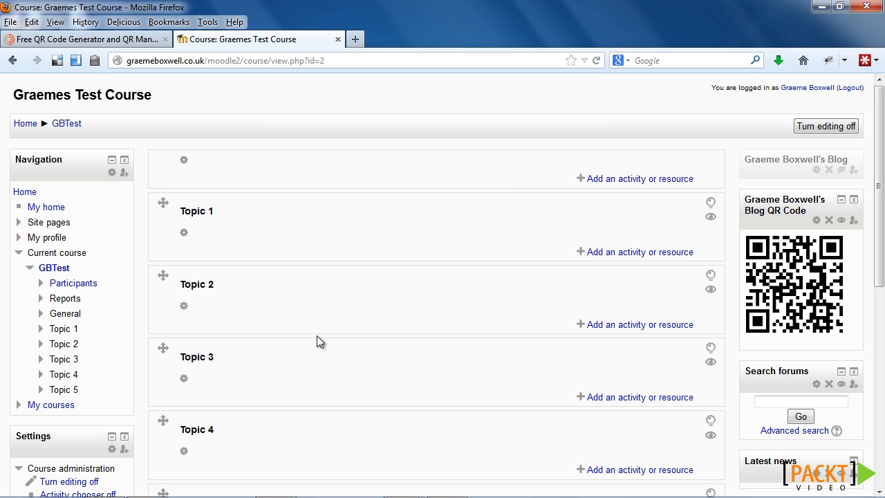
click(826, 126)
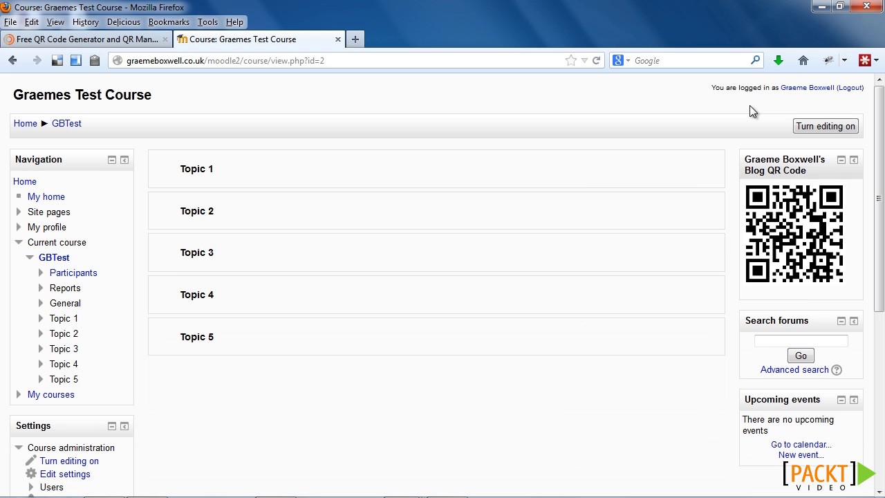